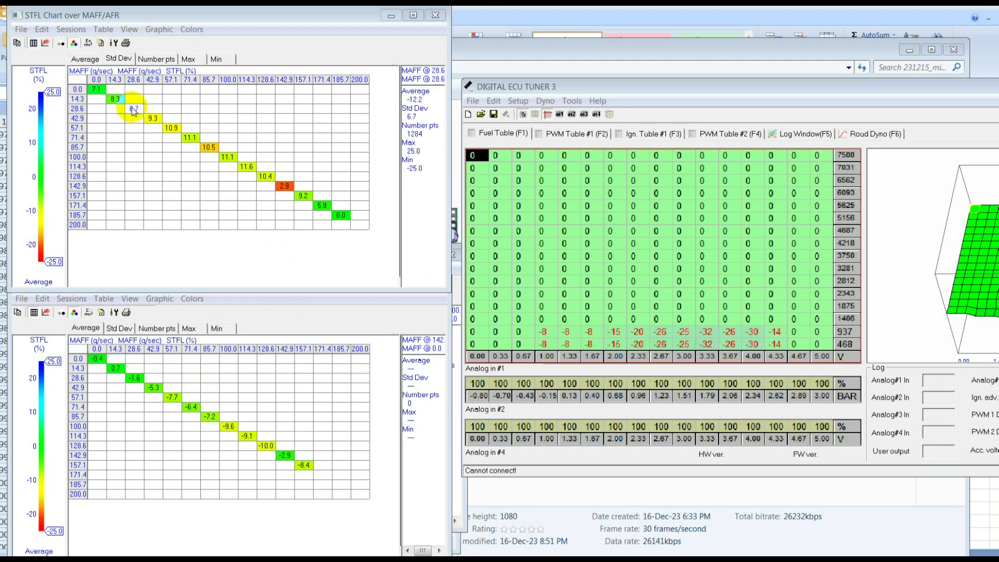
# Switch the upper STFL chart to Average, showing -20.1% at 142.9 g/s MAFF.
pyautogui.click(85, 59)
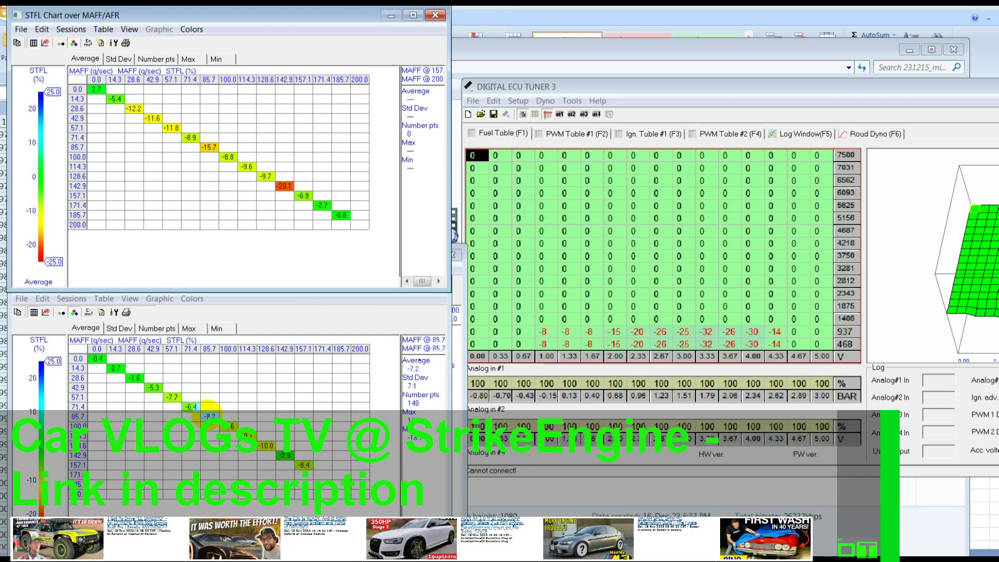
# Show maximum trims in both charts and check the upper chart's 0.0 cell at 114.3 g/s.
pyautogui.click(189, 330)
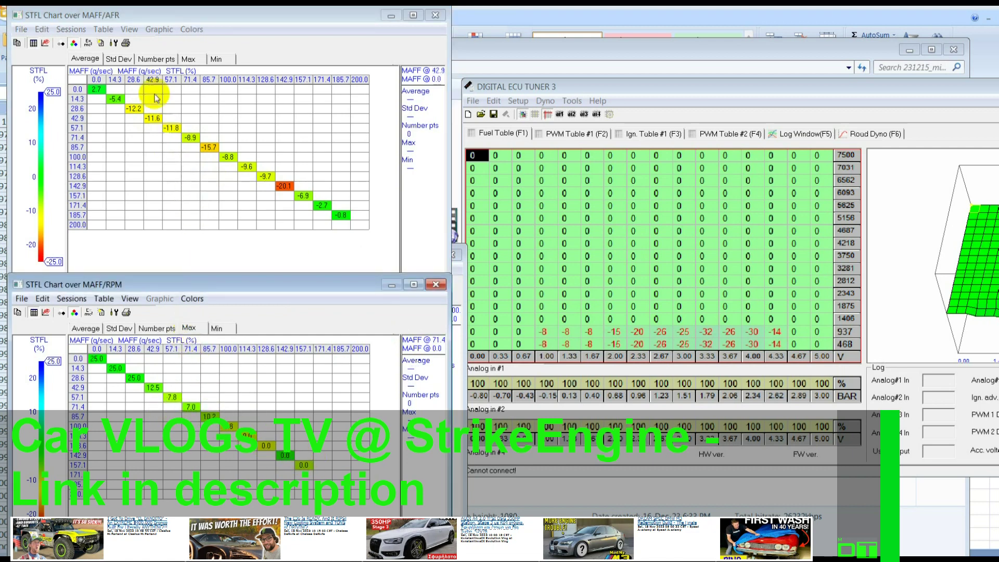
pyautogui.click(190, 60)
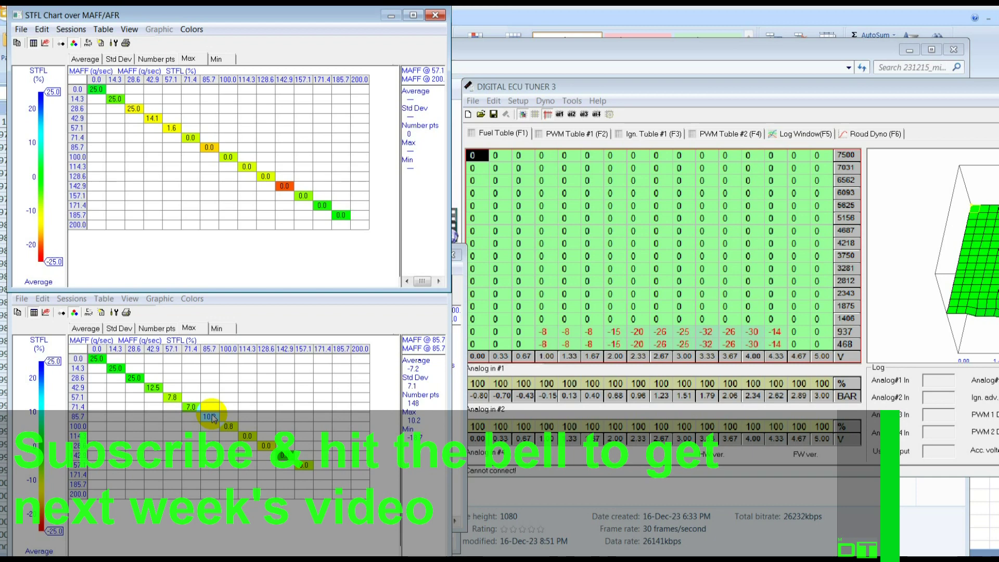
pyautogui.click(254, 169)
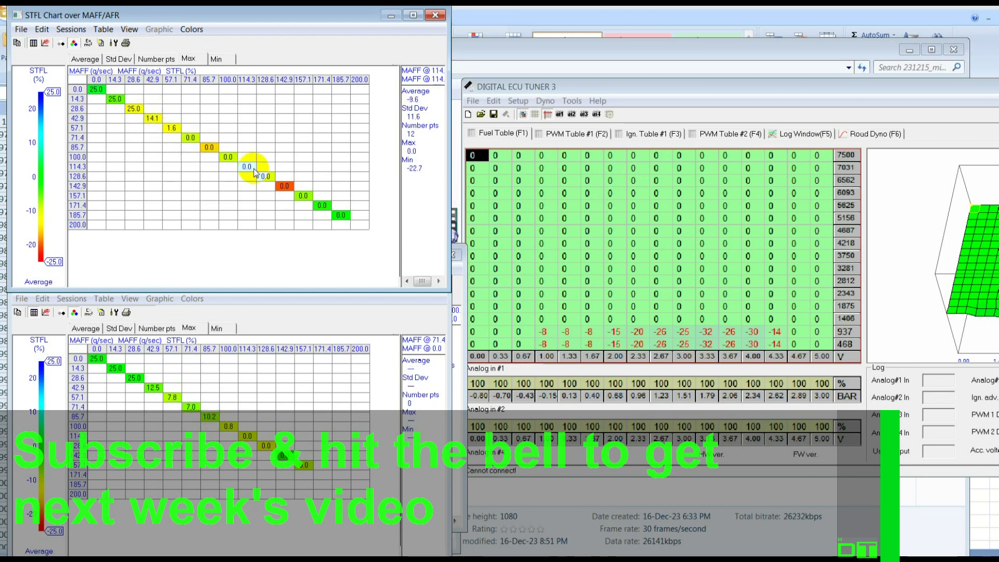
pyautogui.click(248, 156)
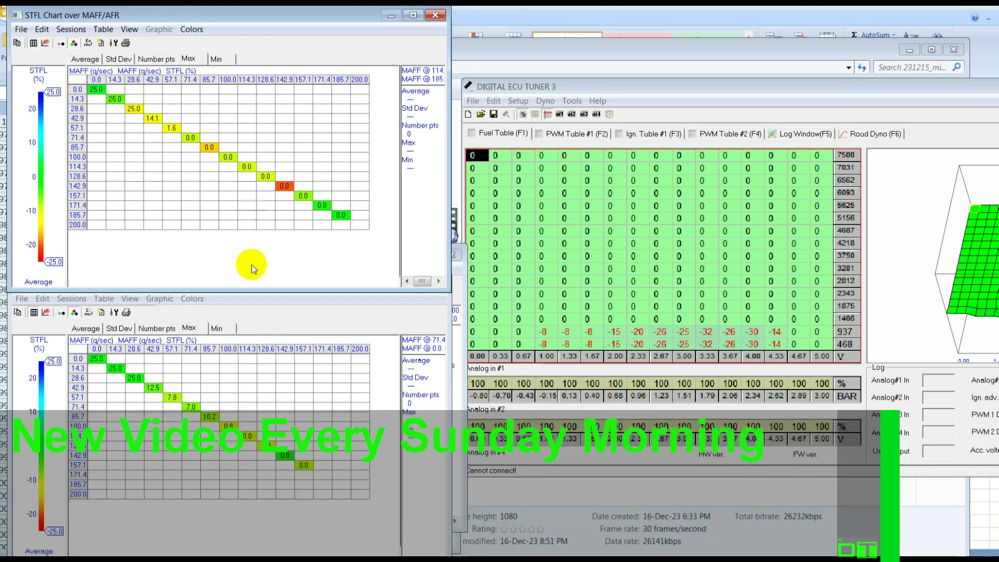
# Read the statistics of diagonal cells: 25.0 at 28.6, 10.2 at 85.7, 114.3, and upper 71.4.
pyautogui.click(134, 381)
pyautogui.moveTo(148, 388)
pyautogui.mouseDown()
pyautogui.moveTo(213, 412)
pyautogui.moveTo(136, 381)
pyautogui.moveTo(281, 438)
pyautogui.moveTo(162, 400)
pyautogui.mouseUp()
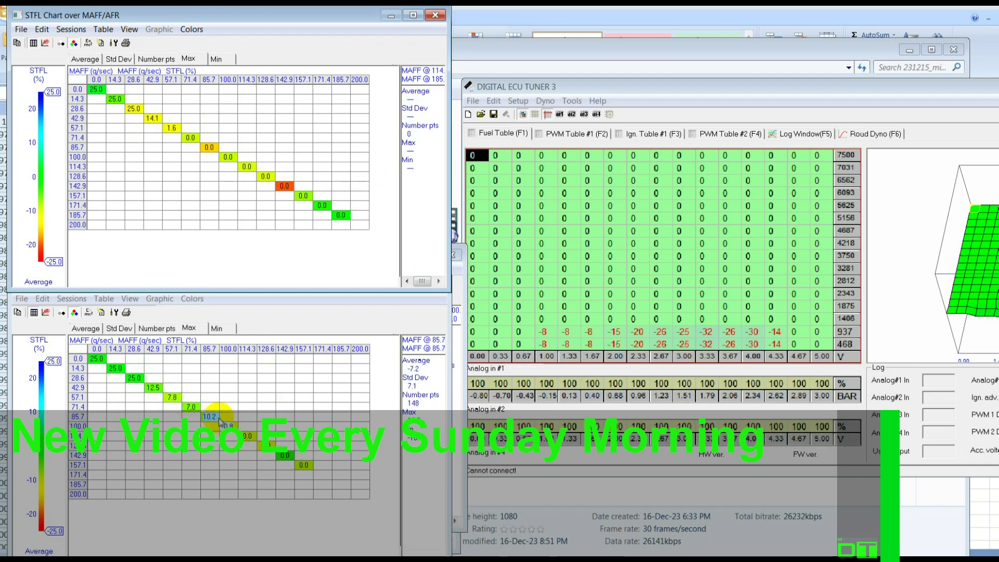
pyautogui.click(217, 417)
pyautogui.click(247, 435)
pyautogui.moveTo(190, 407)
pyautogui.mouseDown()
pyautogui.moveTo(222, 418)
pyautogui.moveTo(204, 416)
pyautogui.mouseUp()
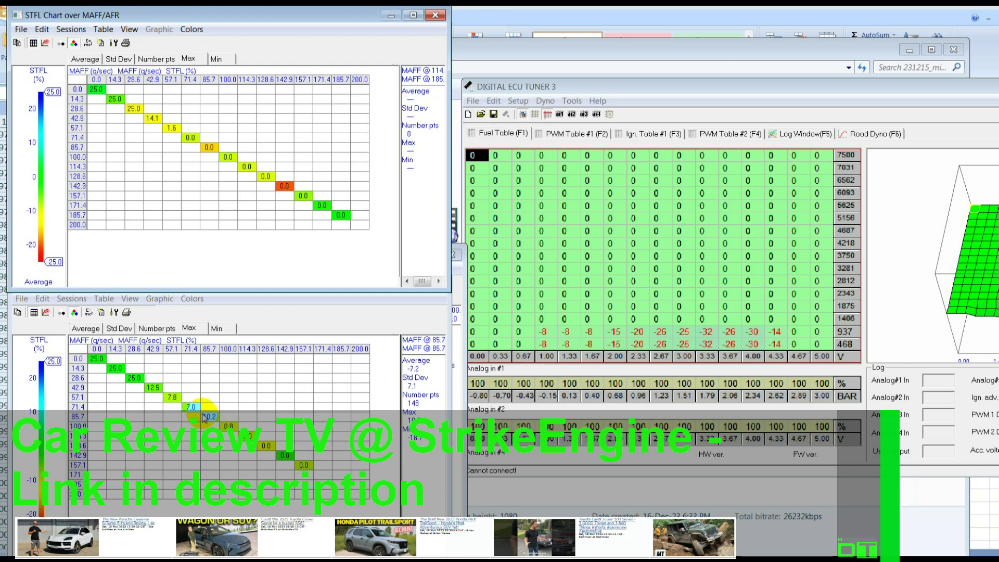
pyautogui.click(248, 434)
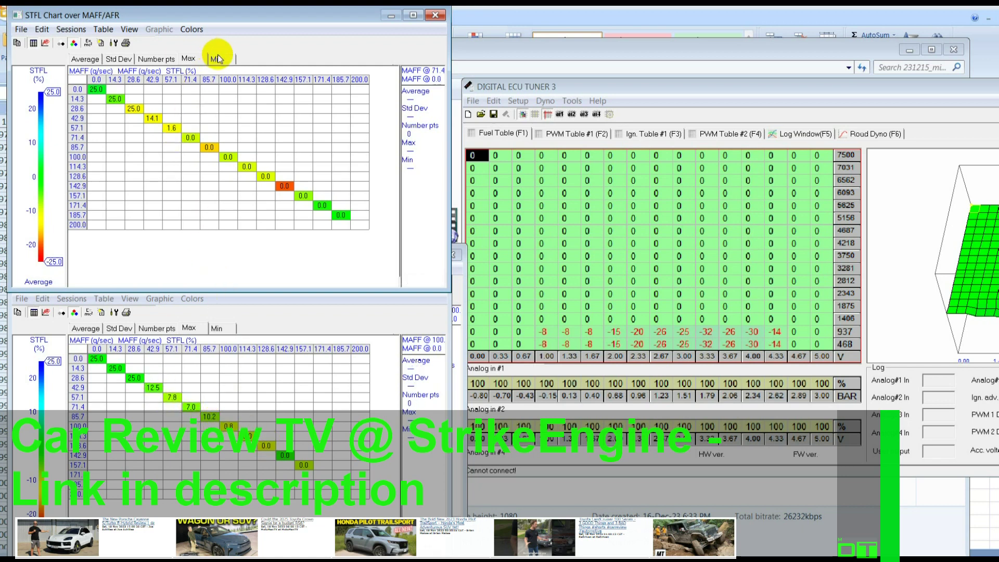
pyautogui.click(191, 139)
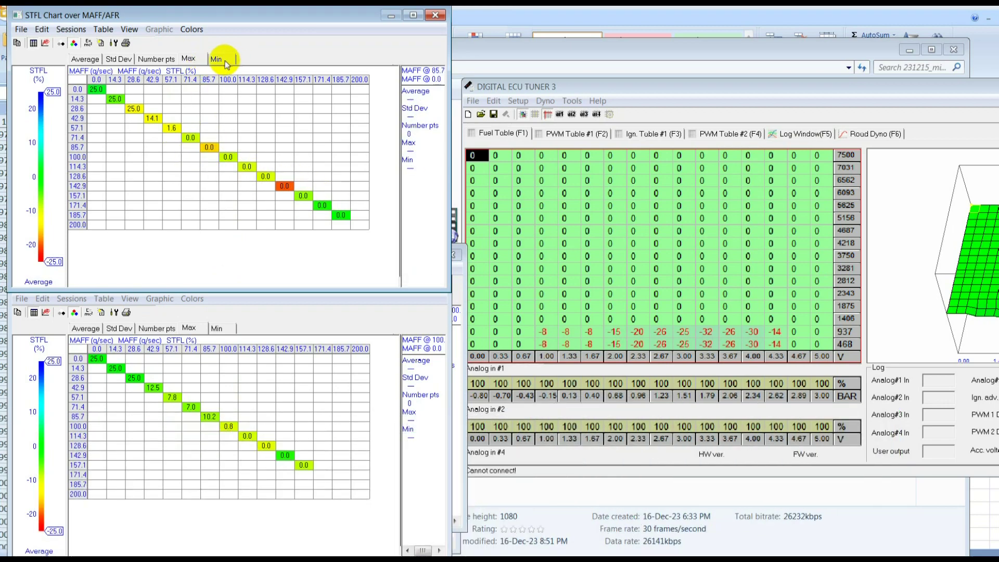
# Review minimum trims in both charts, including -16.4 at 128.6 g/s, then switch to standard deviation.
pyautogui.click(222, 61)
pyautogui.click(219, 328)
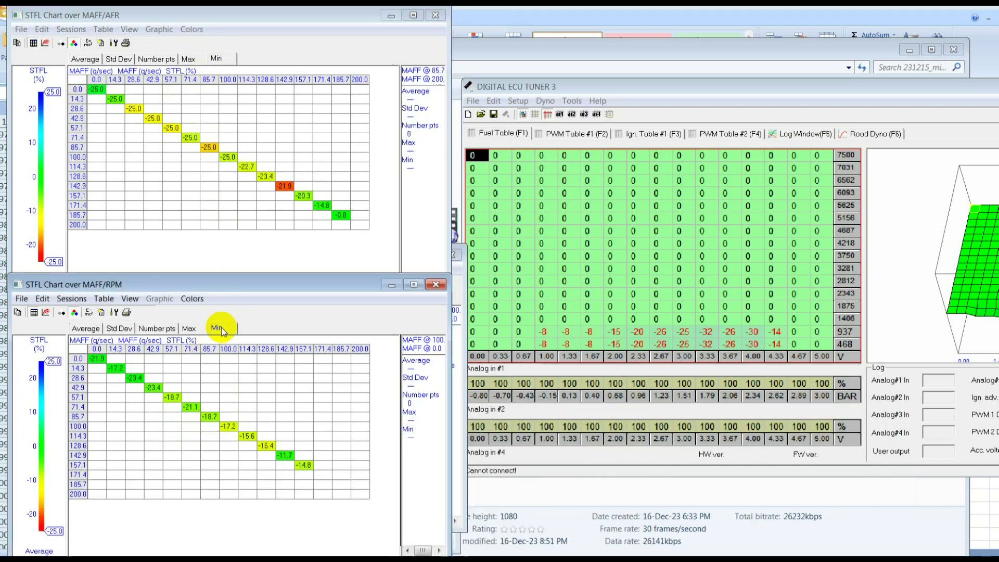
pyautogui.click(270, 446)
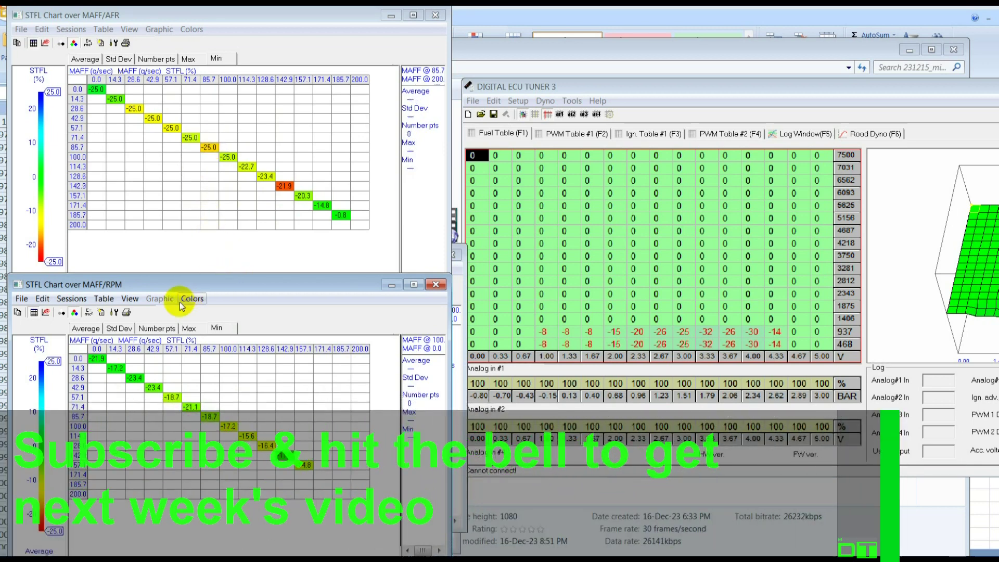
pyautogui.click(112, 327)
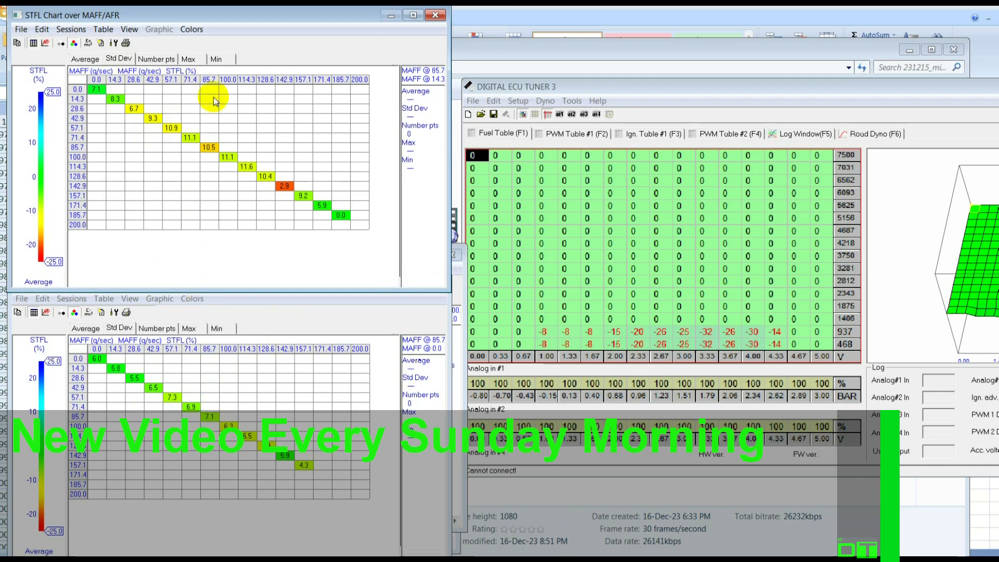
# Briefly show averages in both charts, then return both to maximum trims (25.0% at 14.3–28.6 g/s).
pyautogui.click(84, 59)
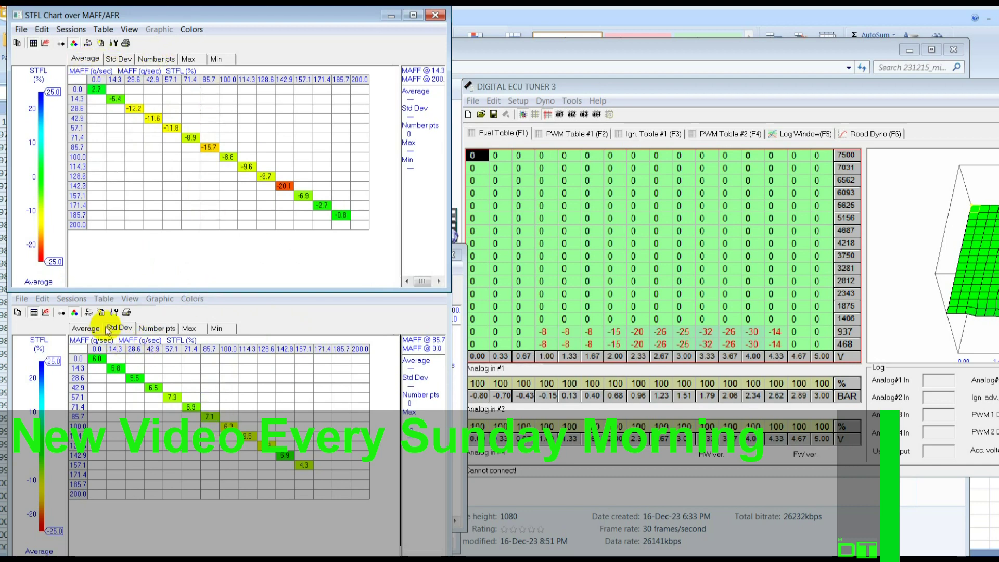
pyautogui.click(96, 331)
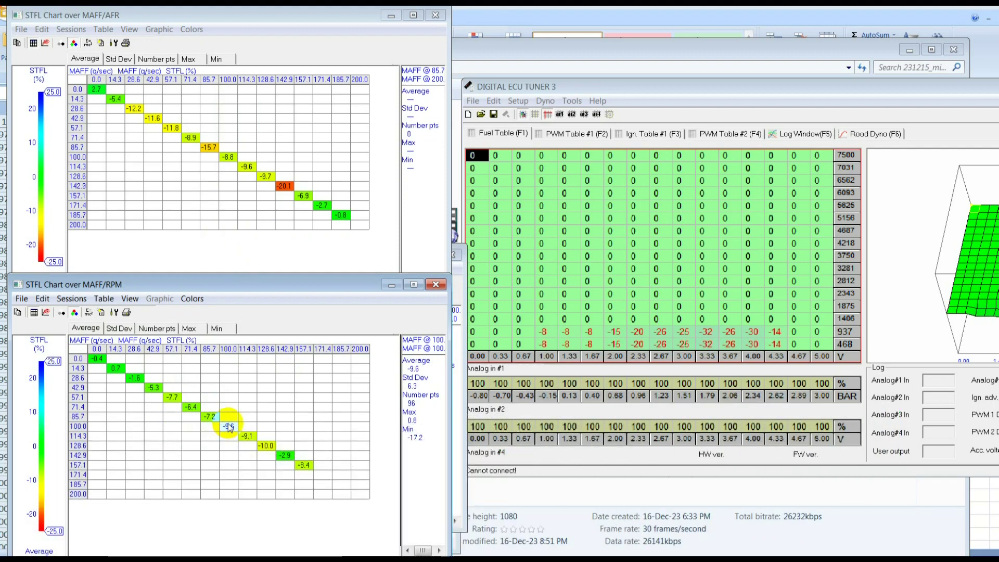
pyautogui.click(198, 328)
pyautogui.click(189, 58)
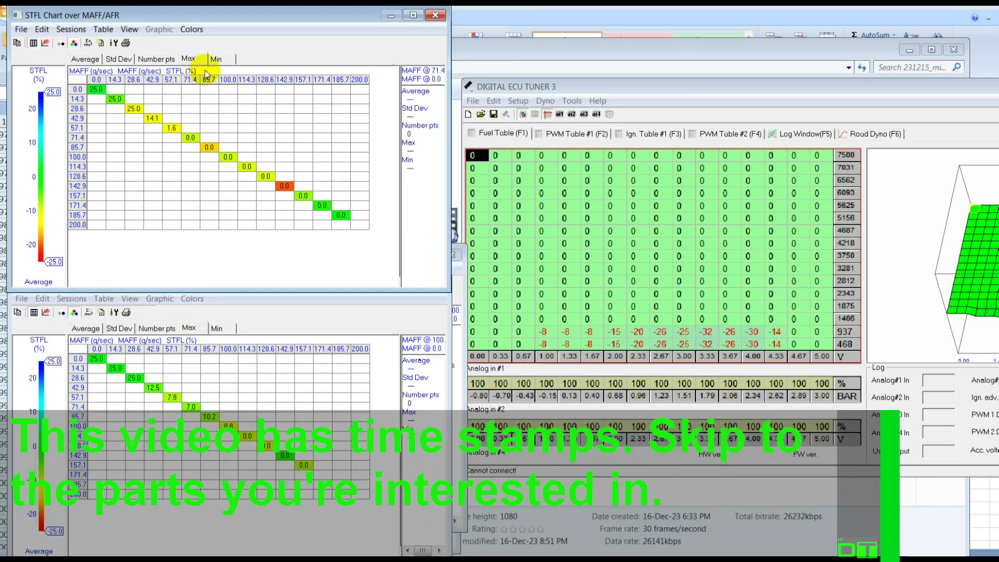
# Set the upper chart to minimum trims (-25.0% through 100 g/s) and, after trying Min and Max, the lower chart to averages.
pyautogui.click(216, 59)
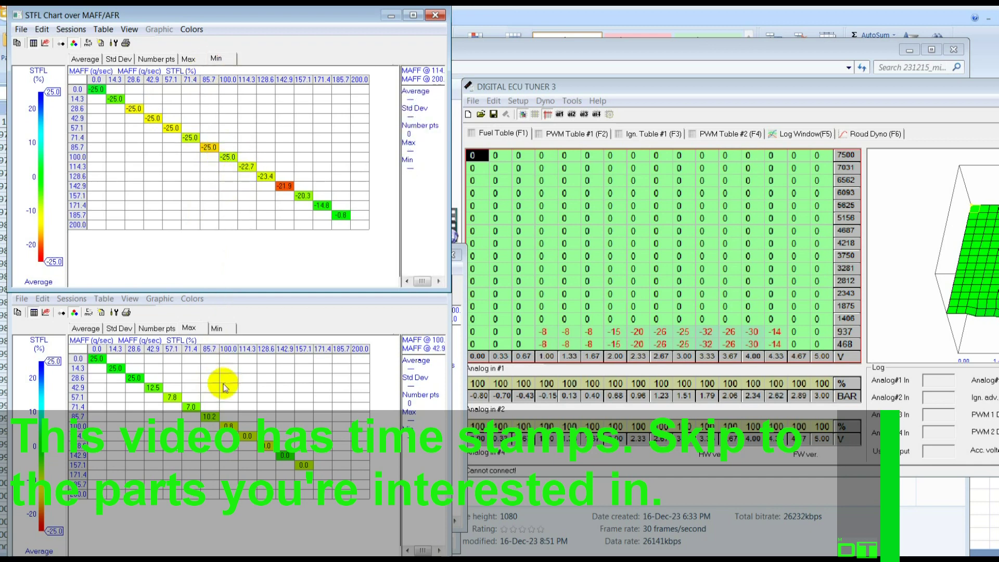
pyautogui.click(217, 328)
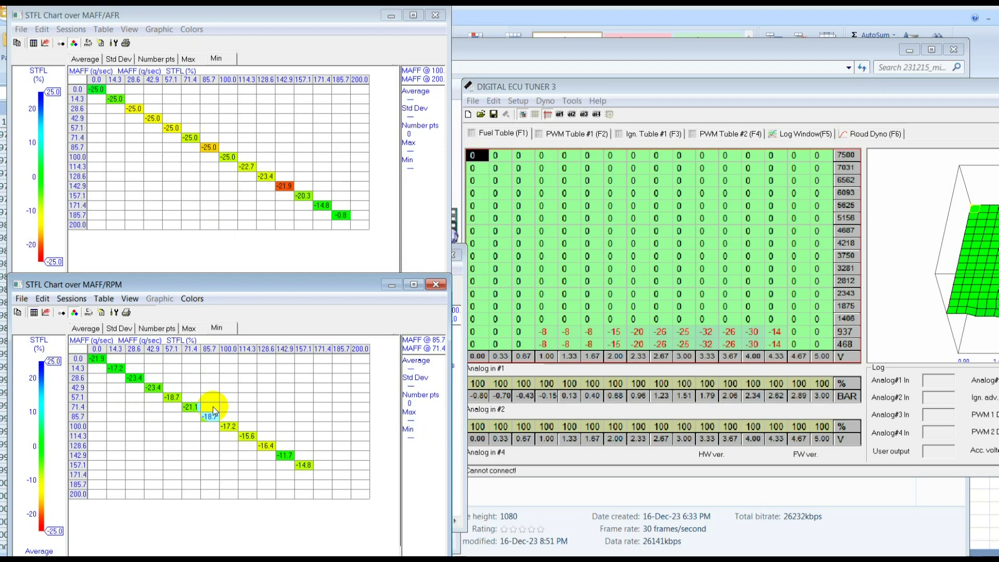
pyautogui.click(188, 329)
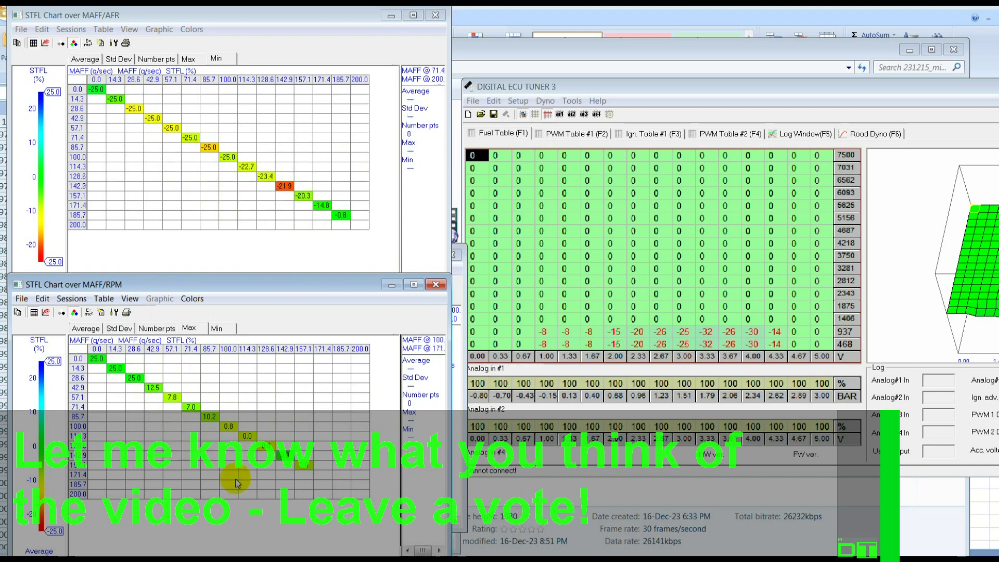
pyautogui.click(88, 328)
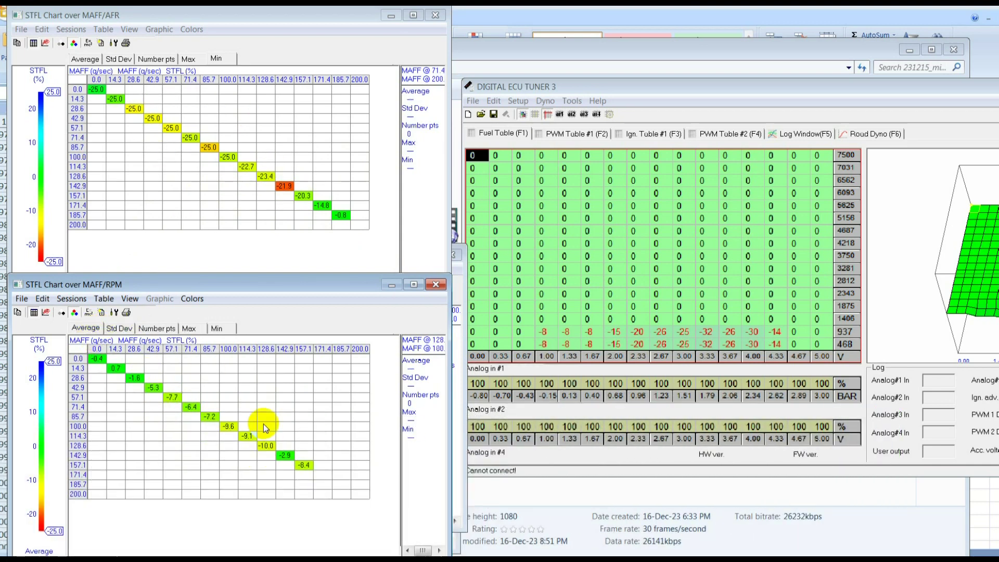
# Compare the -7.7, -9.6 and -22.7 cells against the fuel map, then set the upper chart to Average.
pyautogui.click(171, 398)
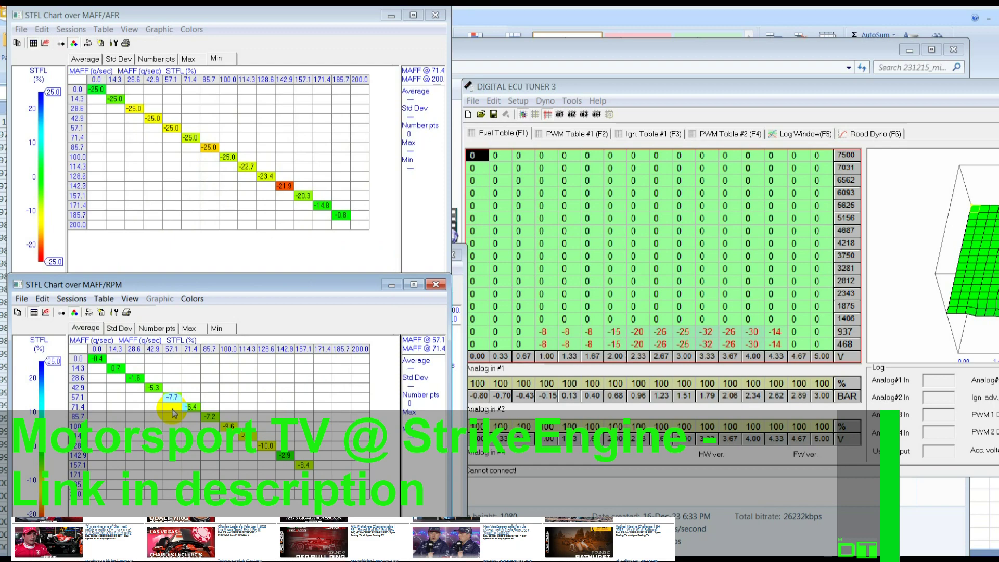
pyautogui.click(227, 416)
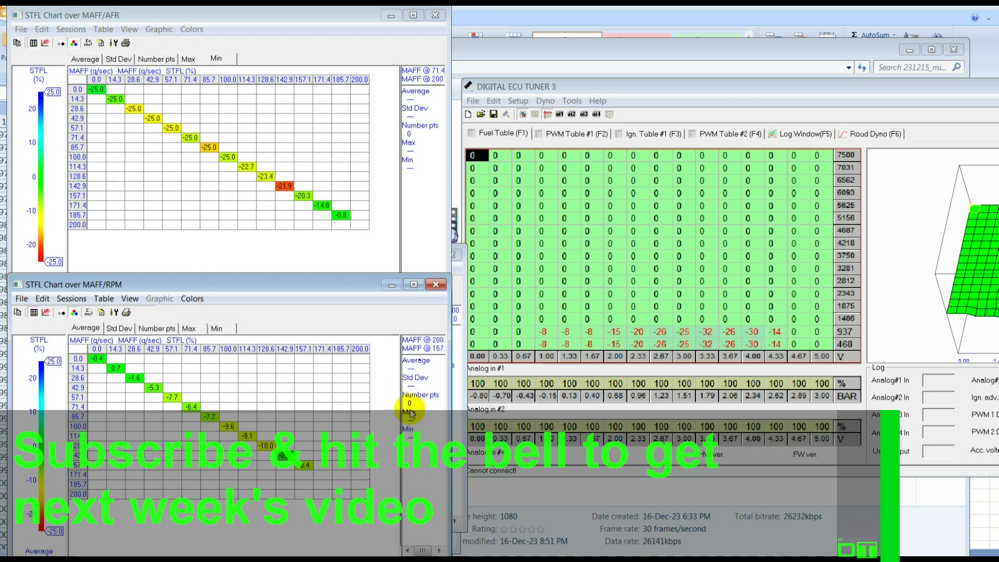
pyautogui.click(567, 380)
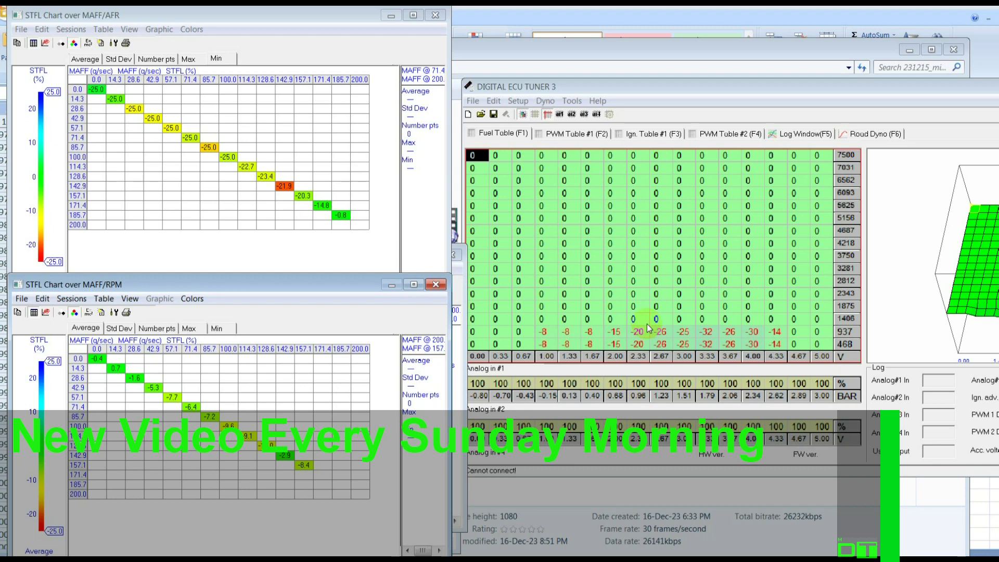
pyautogui.click(246, 167)
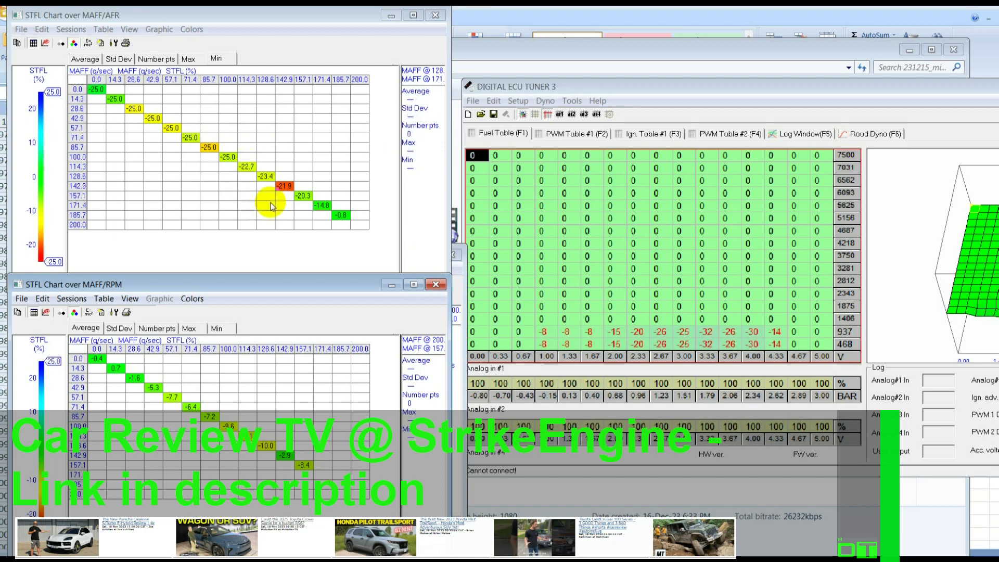
pyautogui.click(85, 58)
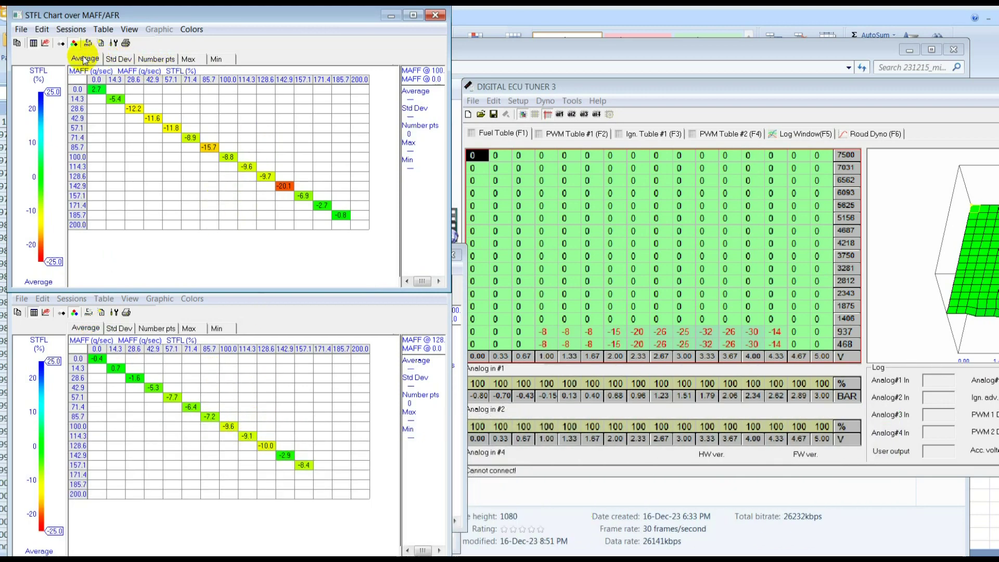
# Set the upper chart to minimum trims (down to -25.0%) and the lower chart to maximums (25.0%).
pyautogui.click(83, 334)
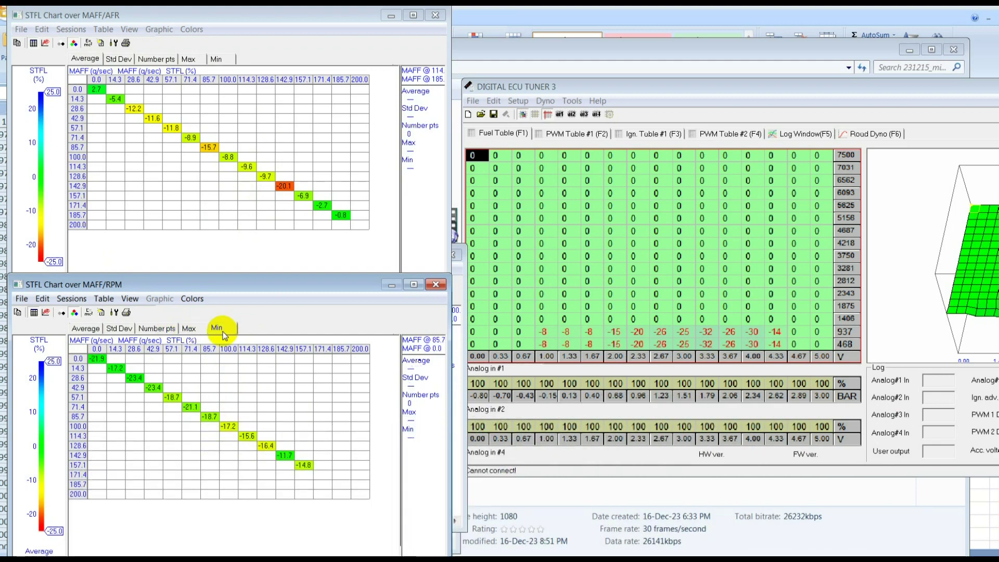
pyautogui.click(216, 327)
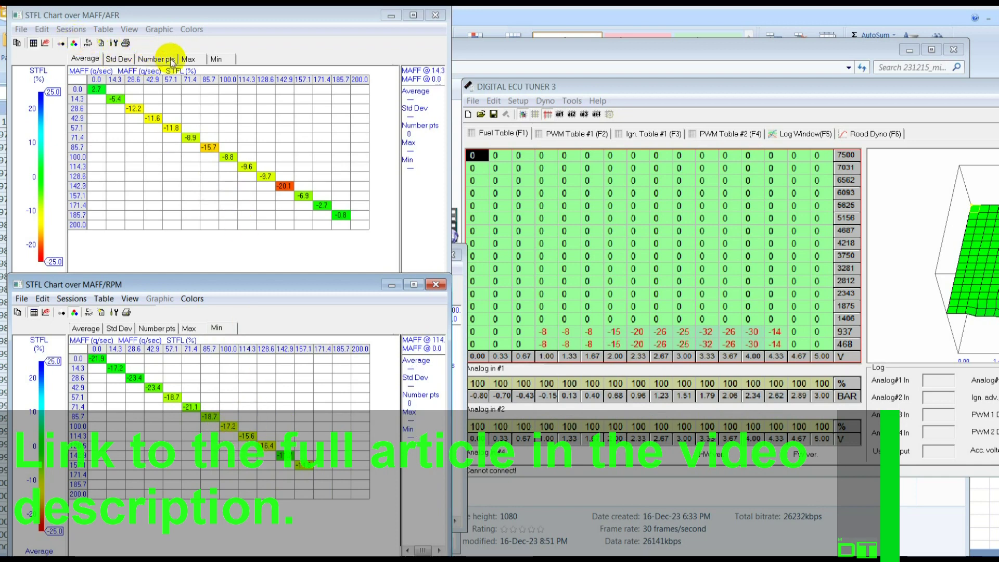
pyautogui.click(215, 62)
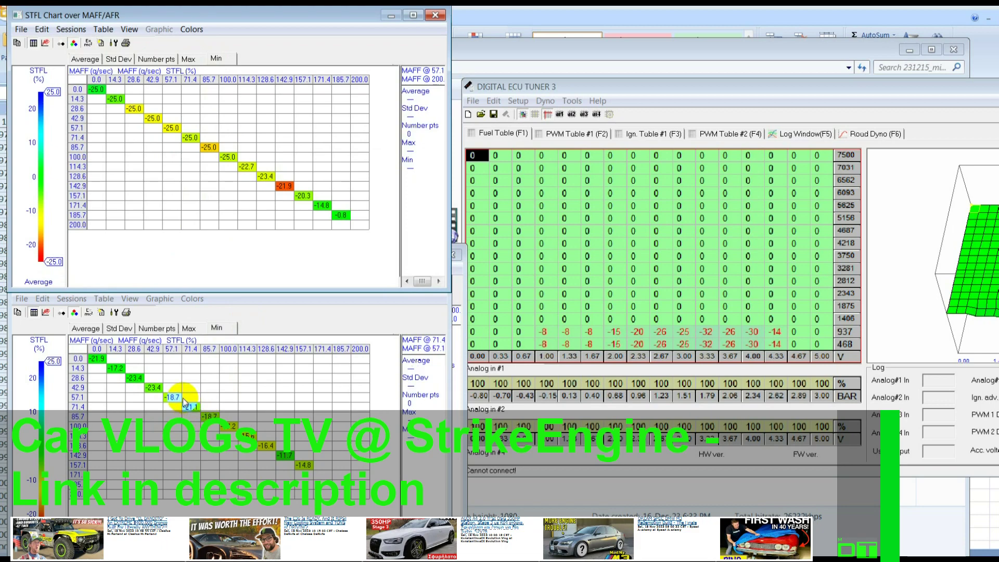
pyautogui.click(154, 384)
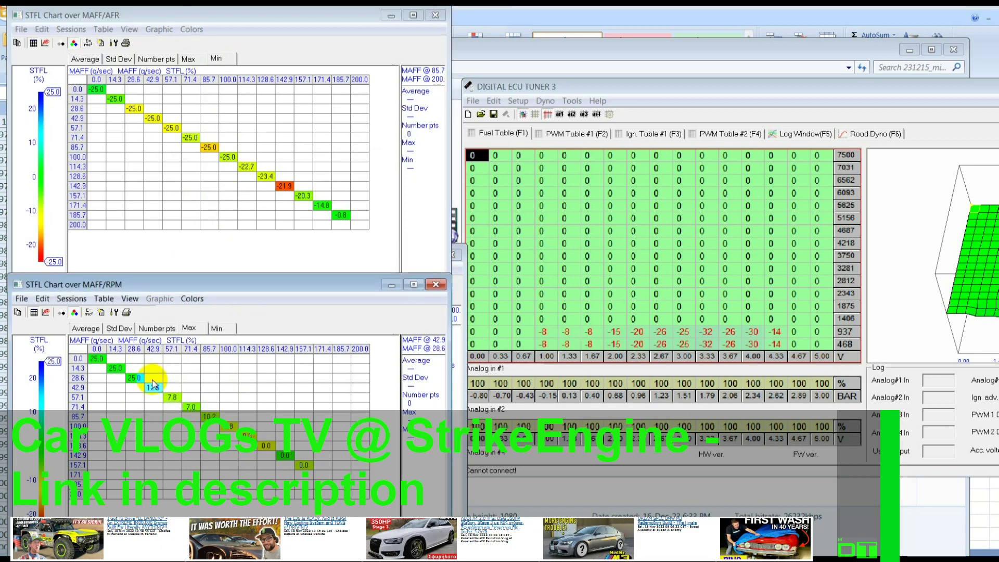